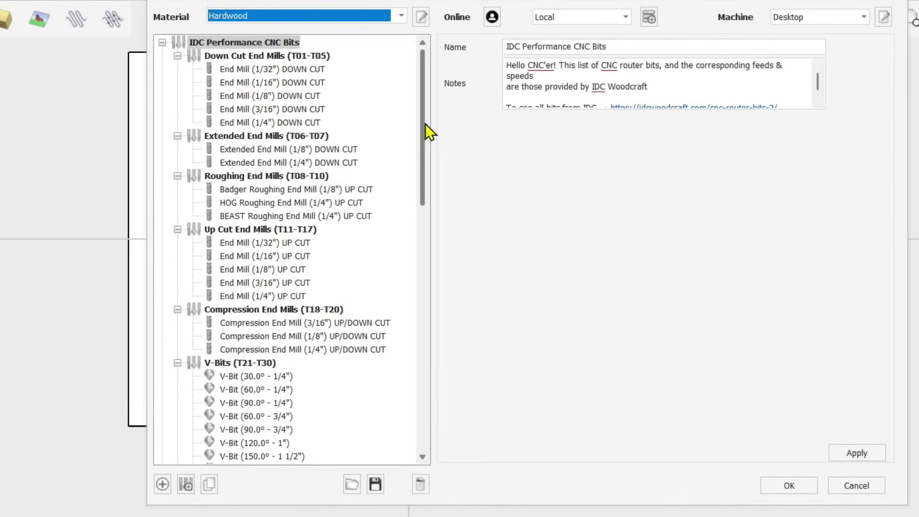
Look through the CNC bit list and open the Database Downloads page on the IDC Woodcraft website.
{"action": "left_click_drag", "start_coordinate": [425, 123], "coordinate": [446, 393]}
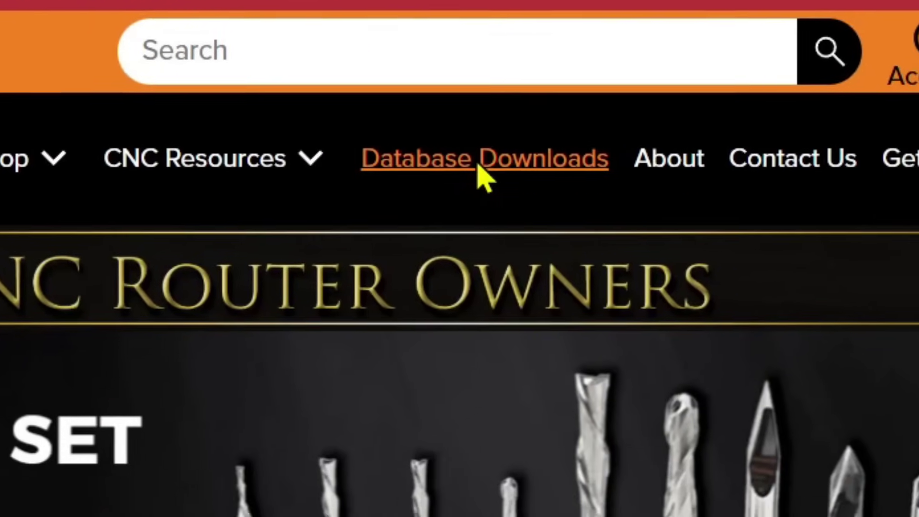
{"action": "left_click", "coordinate": [501, 229]}
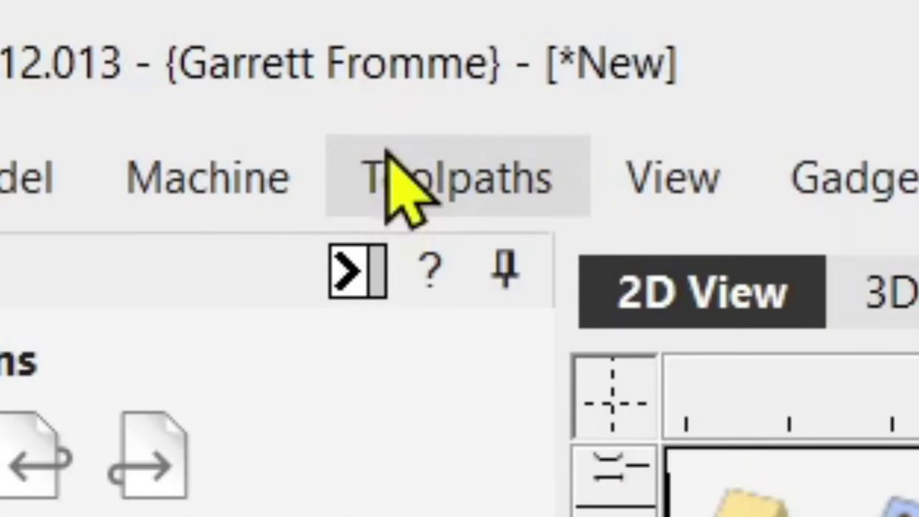
Open the Tool Database in the CNC design program.
{"action": "left_click", "coordinate": [471, 179]}
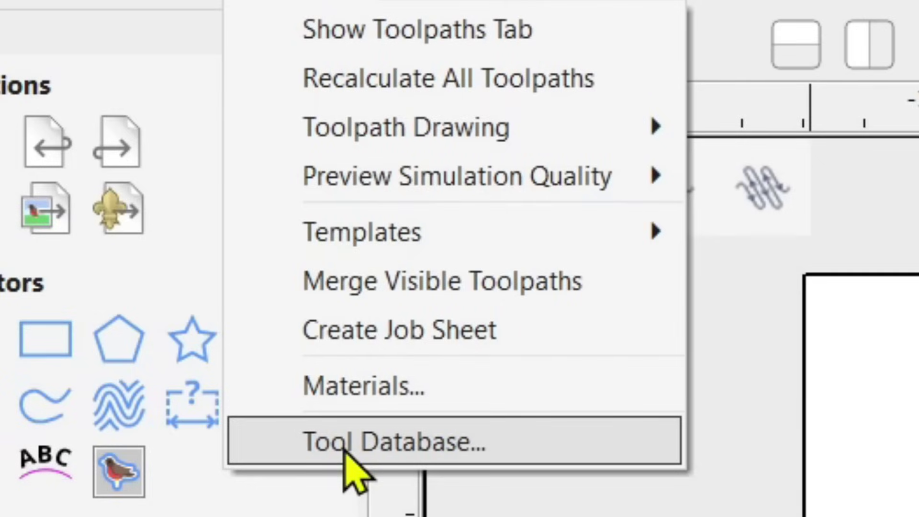
{"action": "left_click", "coordinate": [371, 457]}
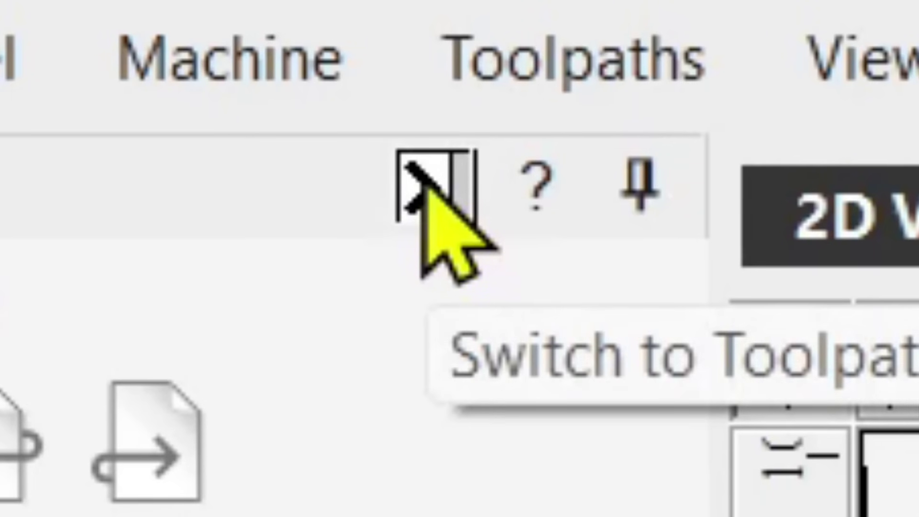
{"action": "left_click", "coordinate": [423, 191]}
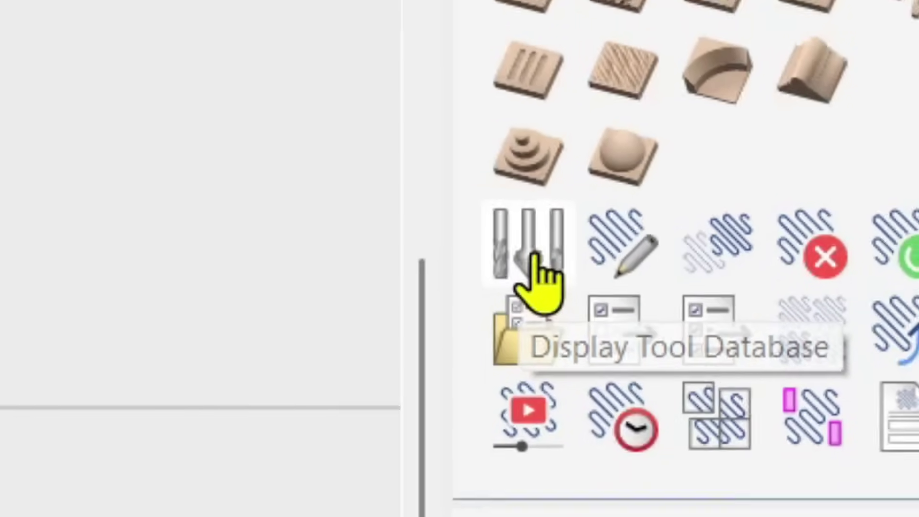
{"action": "left_click", "coordinate": [476, 270]}
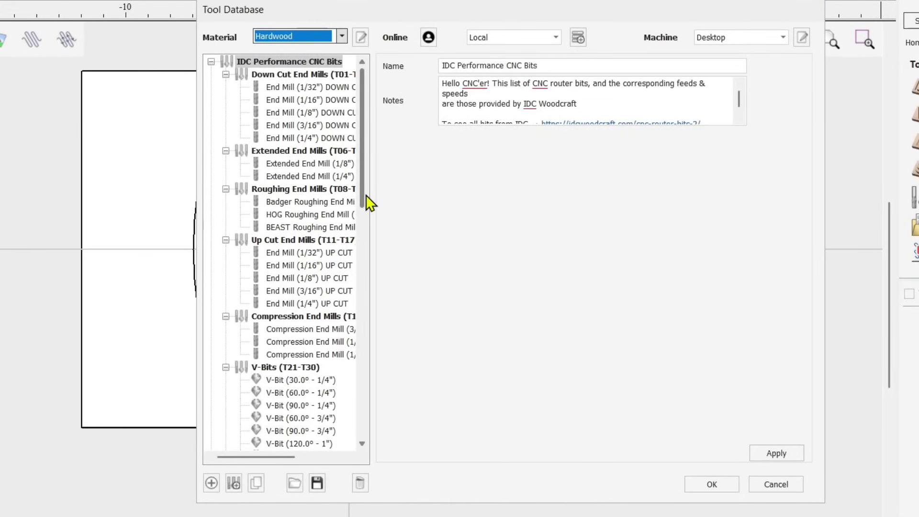
Widen the Tool Database window so the full tool names fit in the list.
{"action": "scroll", "coordinate": [369, 211], "scroll_direction": "down", "scroll_amount": 2}
{"action": "scroll", "coordinate": [366, 220], "scroll_direction": "up", "scroll_amount": 2}
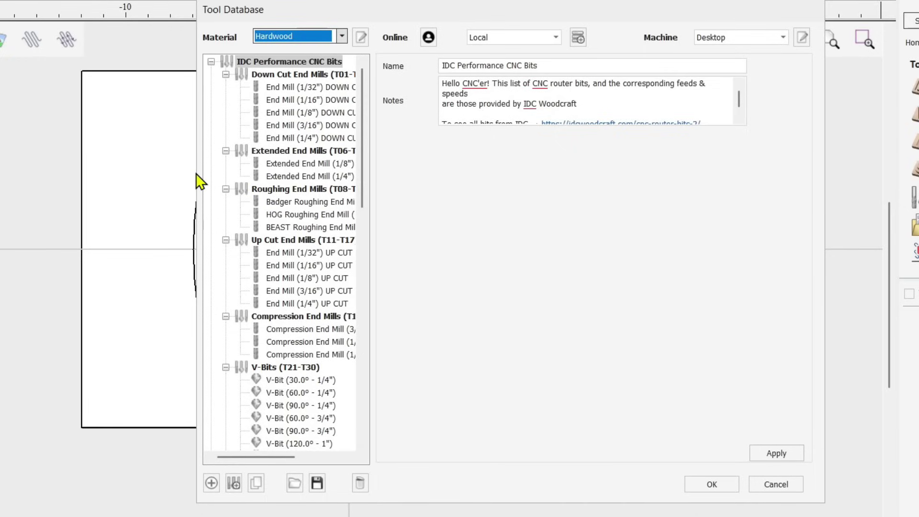
{"action": "left_click_drag", "start_coordinate": [196, 172], "coordinate": [104, 187]}
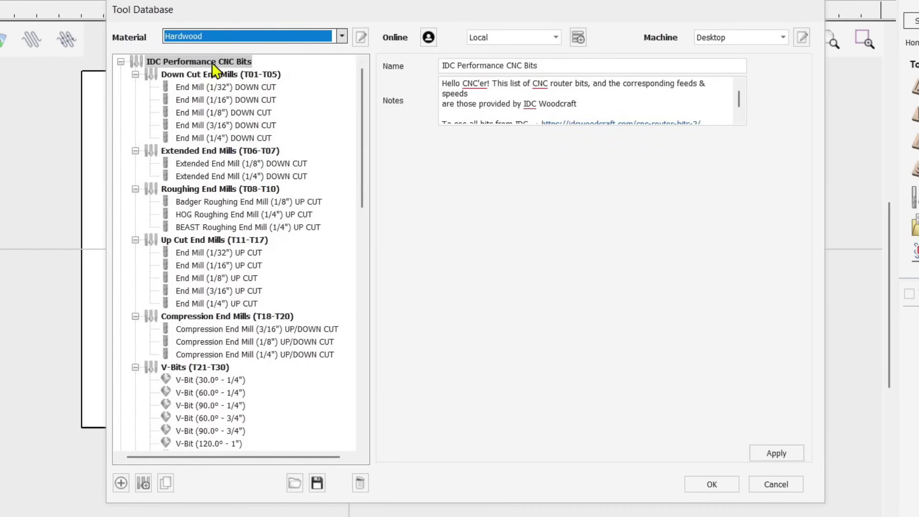
{"action": "mouse_move", "coordinate": [362, 141]}
{"action": "left_mouse_down"}
{"action": "mouse_move", "coordinate": [366, 380]}
{"action": "mouse_move", "coordinate": [356, 130]}
{"action": "left_mouse_up"}
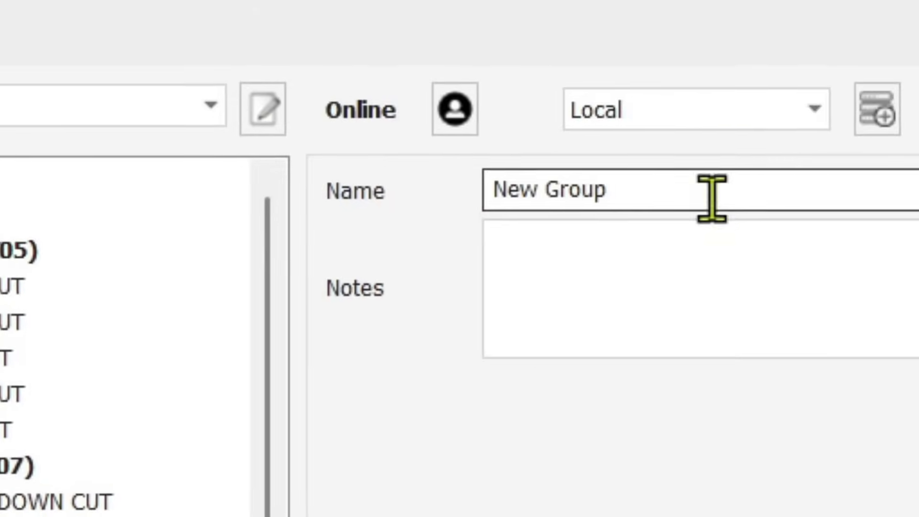
Name the new tool group My Bits within IDC Performance CNC Bits.
{"action": "left_click", "coordinate": [669, 291]}
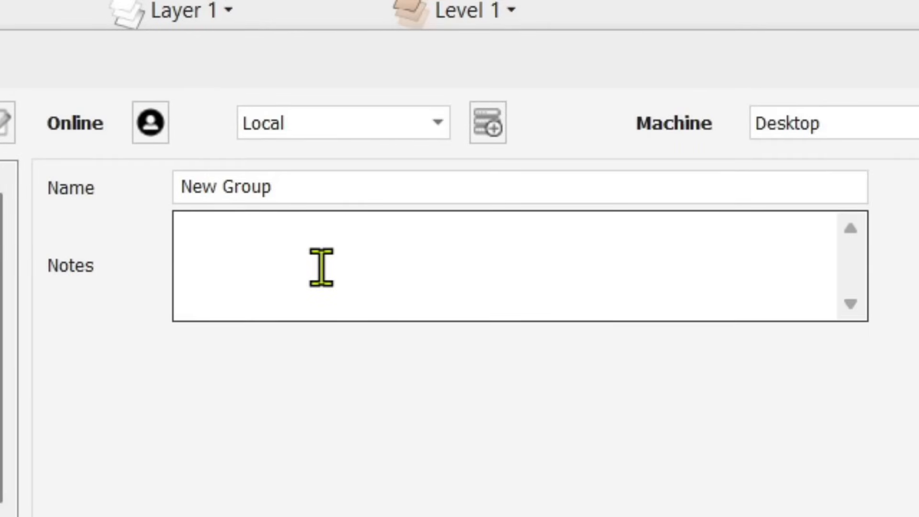
{"action": "left_click_drag", "start_coordinate": [314, 192], "coordinate": [136, 211]}
{"action": "type", "text": "My Bit"}
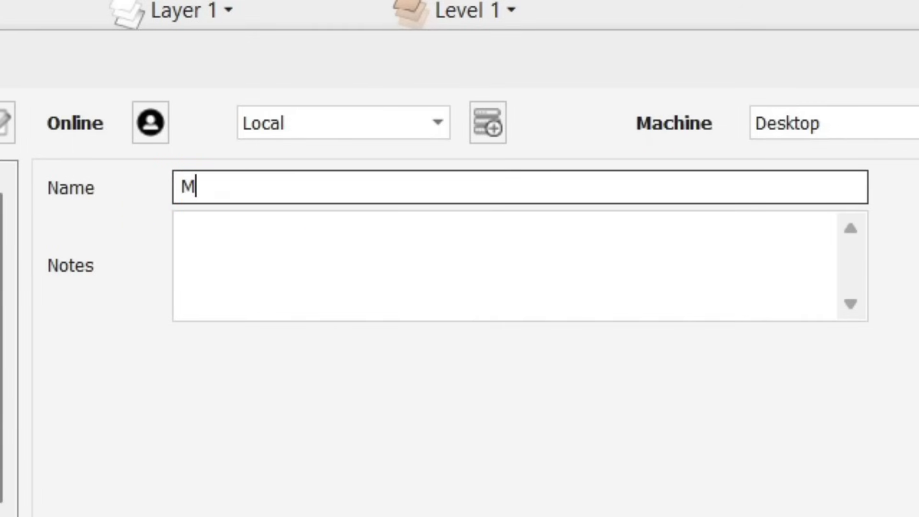
{"action": "type", "text": "s"}
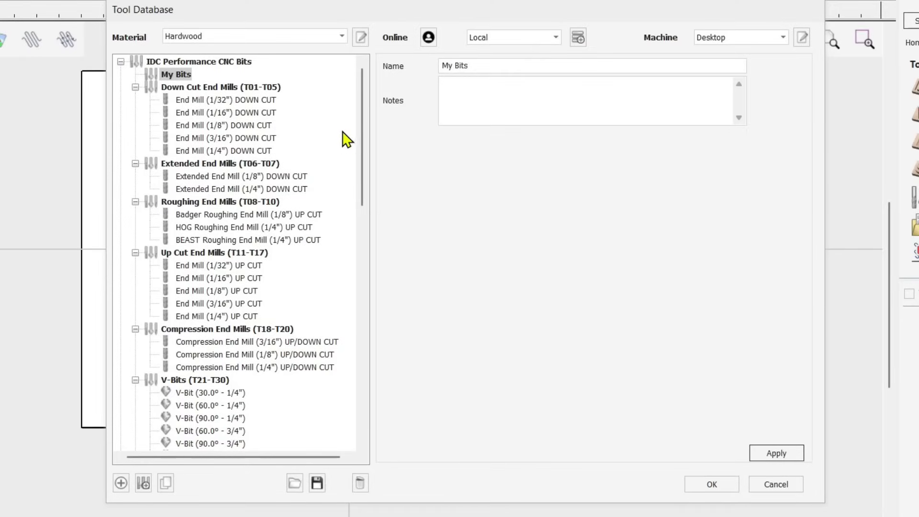
Duplicate the End Mill (1/8") DOWN CUT tool in the Down Cut End Mills group.
{"action": "left_click", "coordinate": [213, 127]}
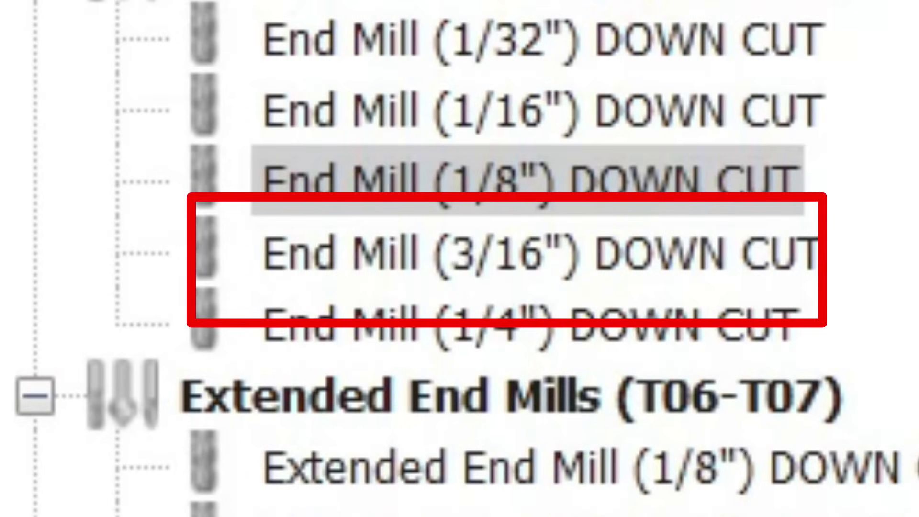
{"action": "key", "text": "ctrl+v"}
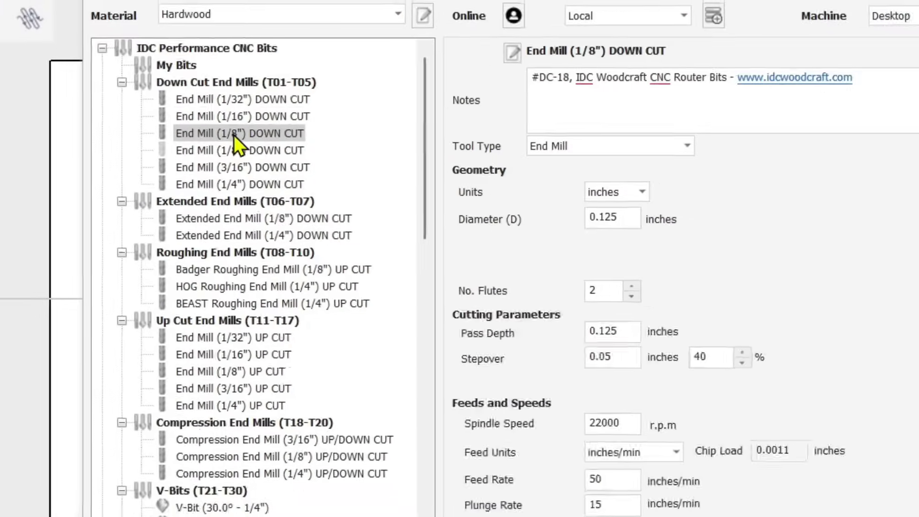
{"action": "left_click", "coordinate": [368, 158]}
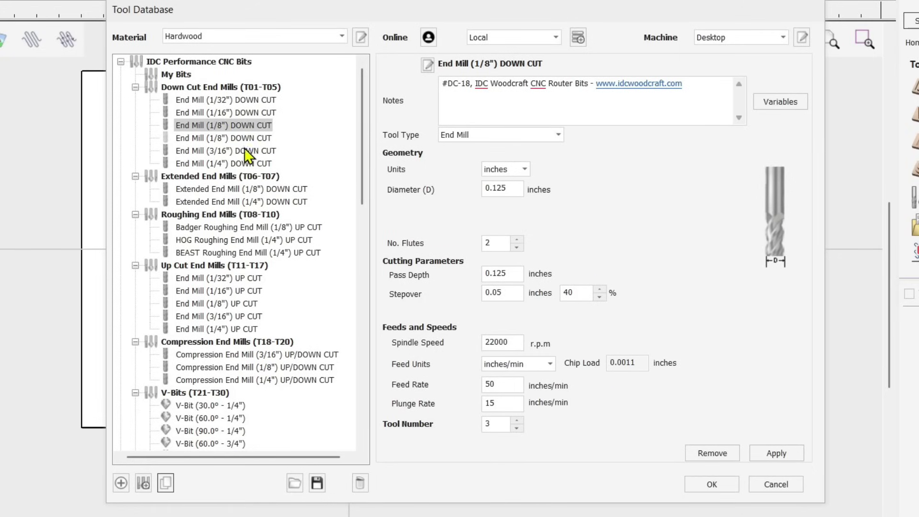
Move the duplicated 1/8" down cut end mill into My Bits and copy the Desktop Hardwood settings from Compression End Mill (1/8") UP/DOWN CUT.
{"action": "left_click", "coordinate": [232, 139]}
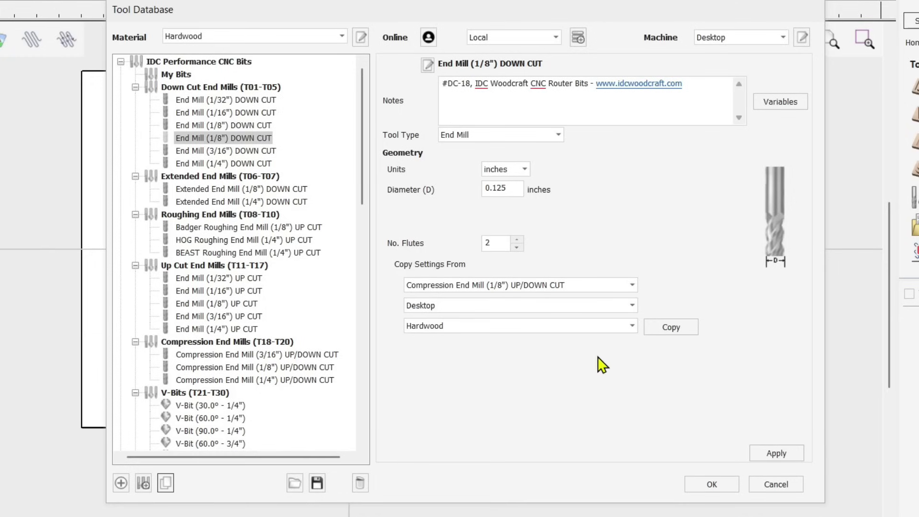
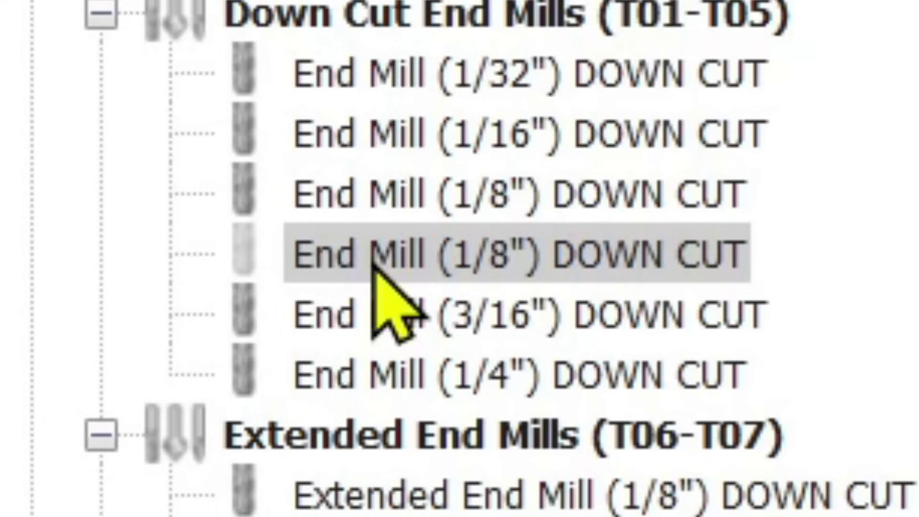
{"action": "left_click_drag", "start_coordinate": [373, 264], "coordinate": [305, 145]}
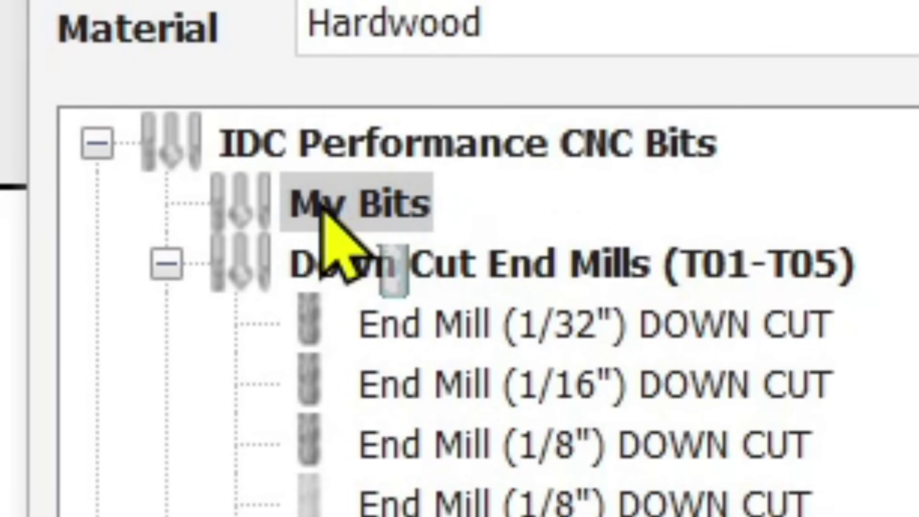
{"action": "left_click_drag", "start_coordinate": [322, 205], "coordinate": [318, 201]}
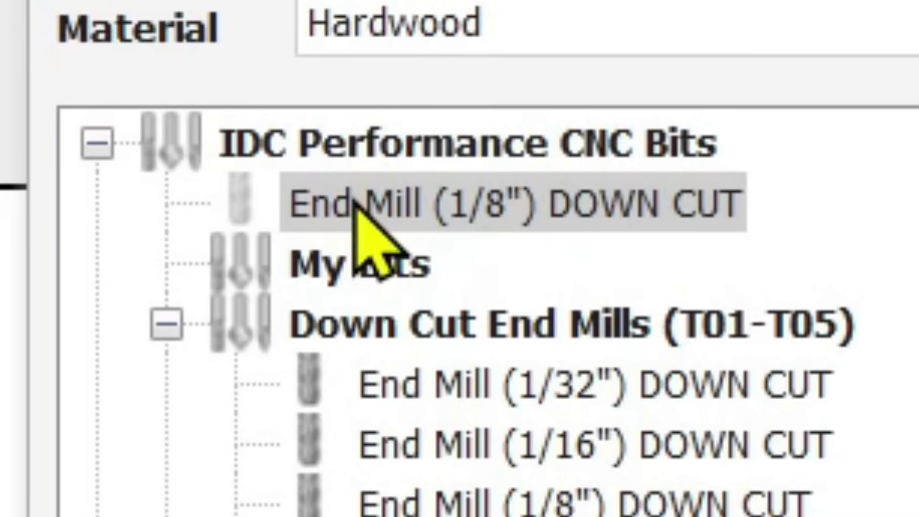
{"action": "left_click_drag", "start_coordinate": [356, 206], "coordinate": [364, 270]}
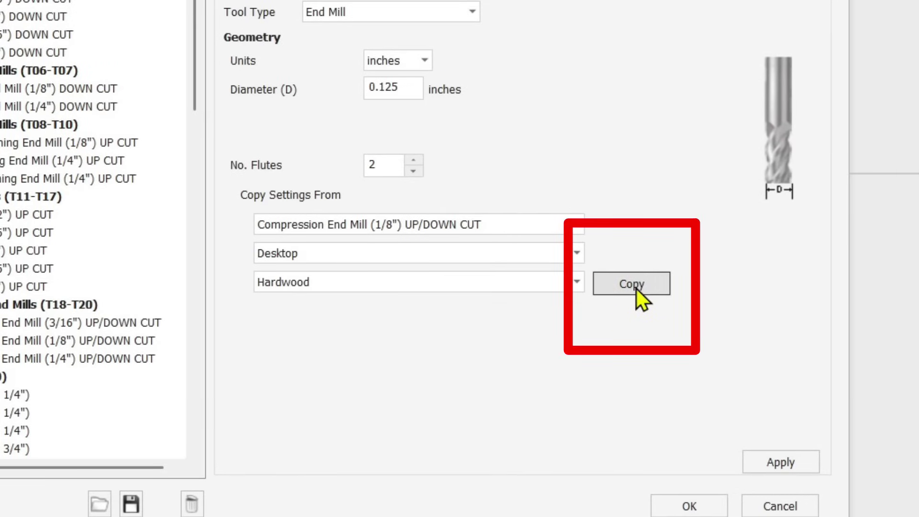
{"action": "left_click", "coordinate": [636, 289]}
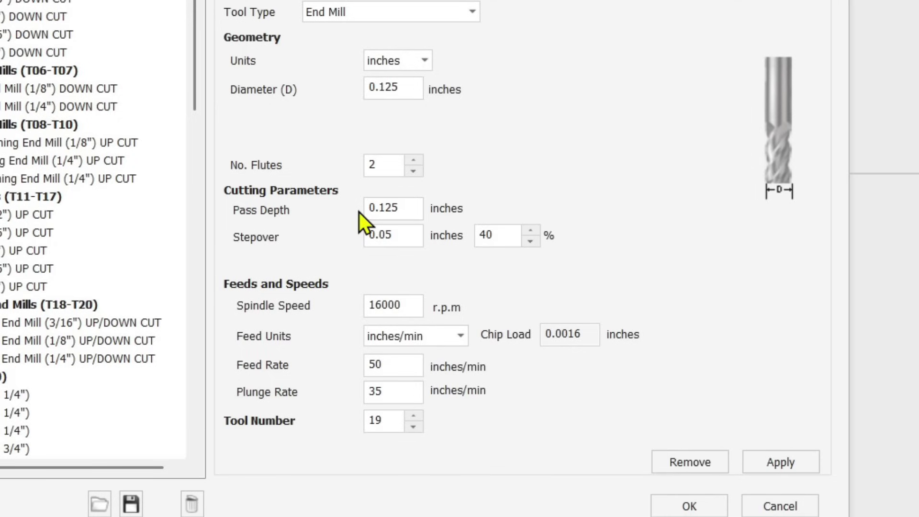
{"action": "left_click", "coordinate": [774, 465]}
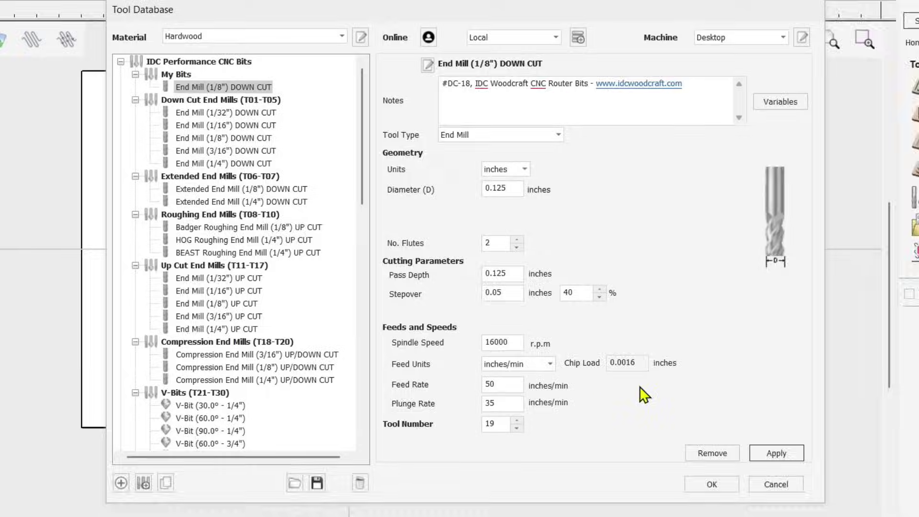
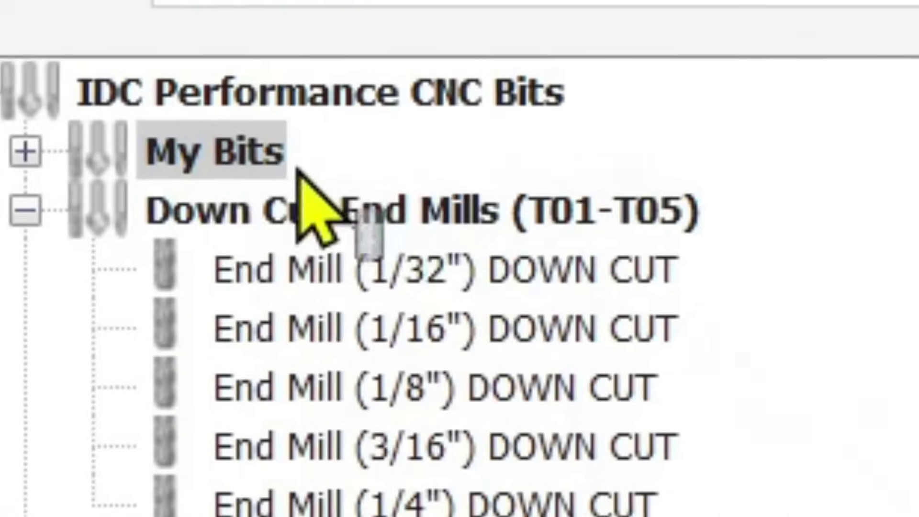
Move the copied BEAST Roughing End Mill (1/4") UP CUT into the My Bits group, below the 1/8" down cut end mill.
{"action": "left_click_drag", "start_coordinate": [298, 170], "coordinate": [186, 163]}
{"action": "left_click_drag", "start_coordinate": [291, 226], "coordinate": [291, 226]}
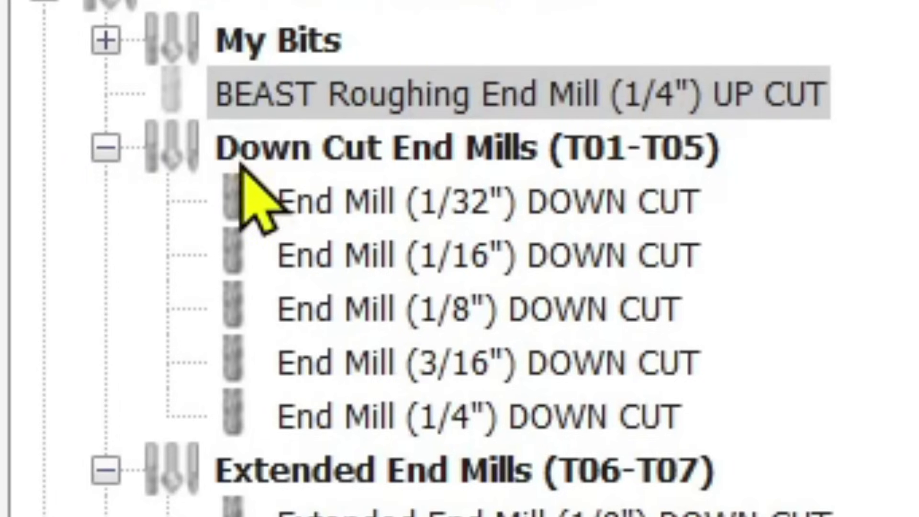
{"action": "left_click", "coordinate": [106, 148]}
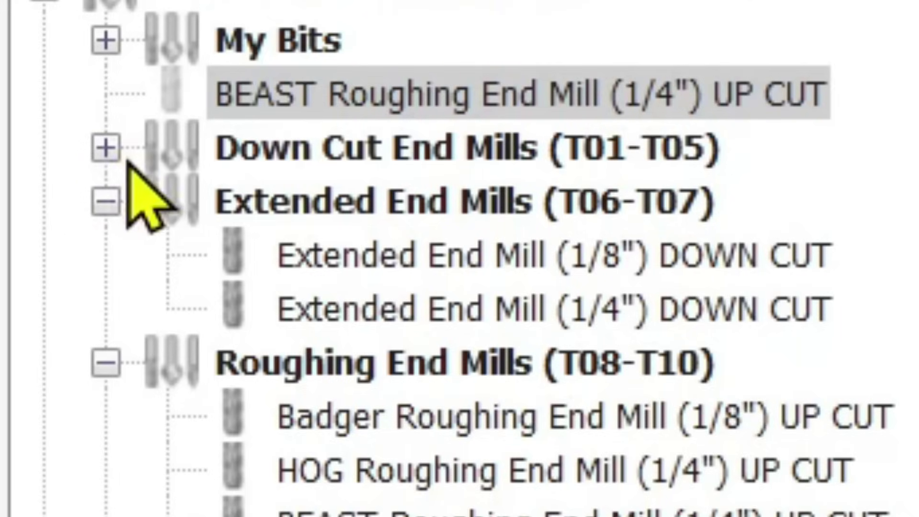
{"action": "left_click", "coordinate": [106, 148]}
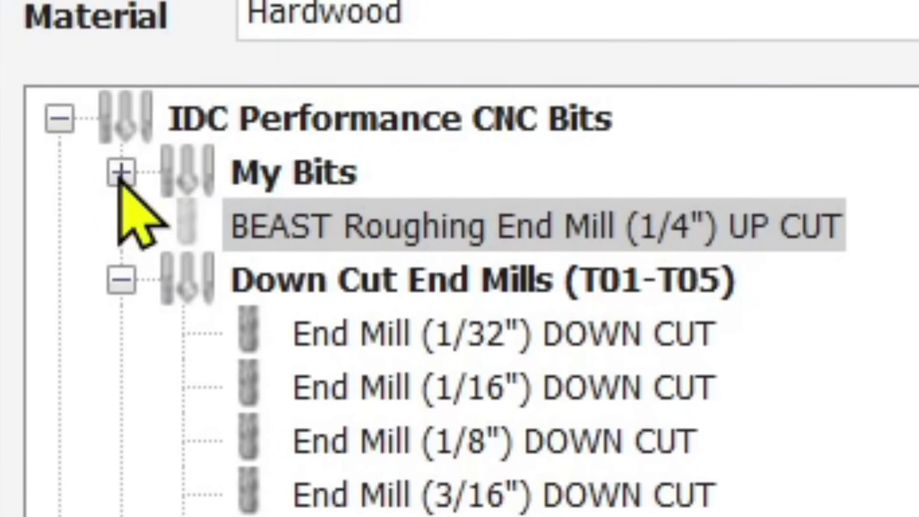
{"action": "left_click", "coordinate": [120, 175]}
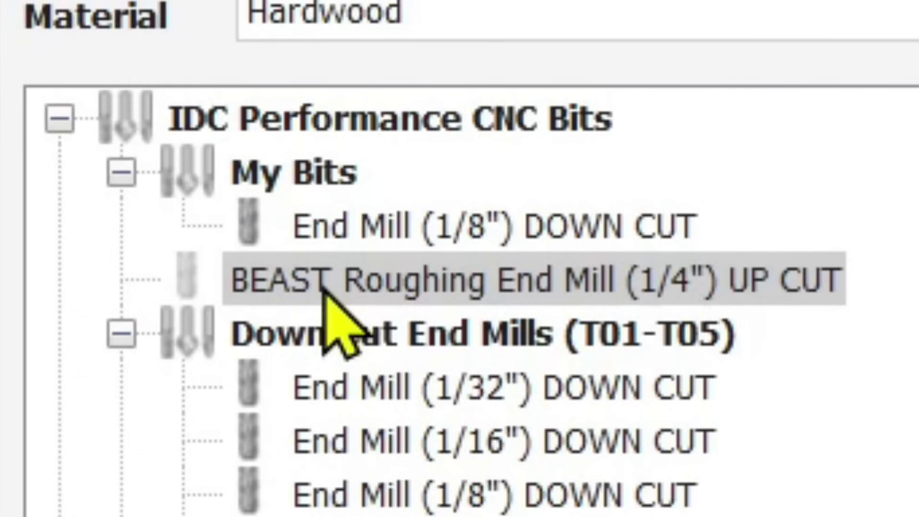
{"action": "left_click_drag", "start_coordinate": [332, 283], "coordinate": [441, 223]}
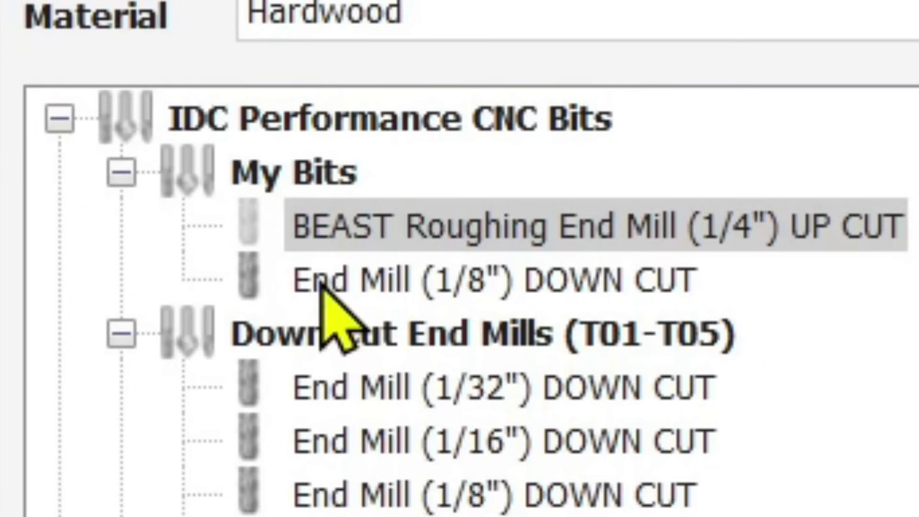
{"action": "left_click", "coordinate": [363, 282]}
{"action": "left_click_drag", "start_coordinate": [364, 253], "coordinate": [404, 214]}
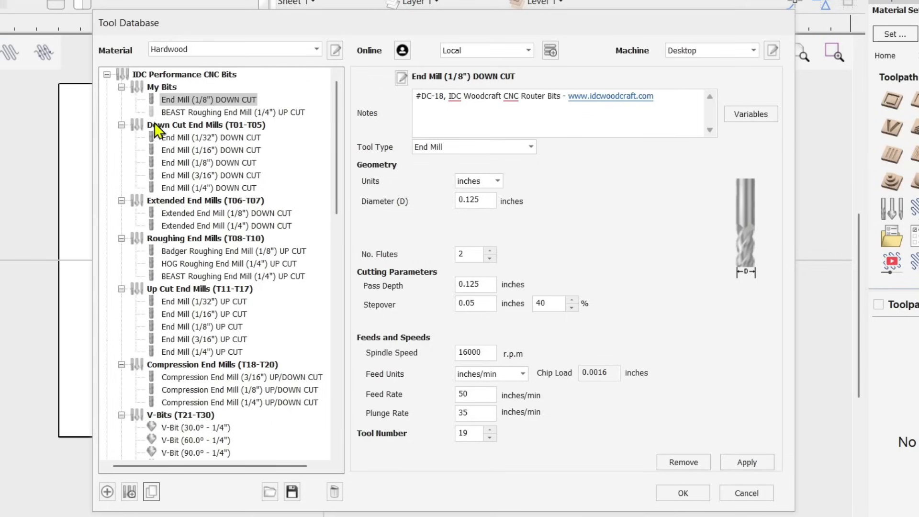
Copy the Desktop Hardwood settings from HOG Roughing End Mill (1/4") UP CUT to the BEAST bit in My Bits and apply them.
{"action": "left_click", "coordinate": [184, 113]}
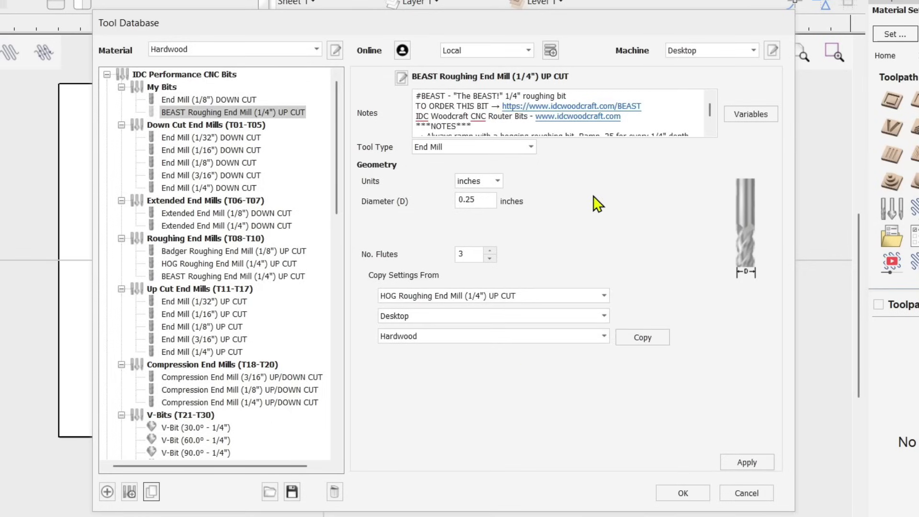
{"action": "left_click", "coordinate": [647, 345]}
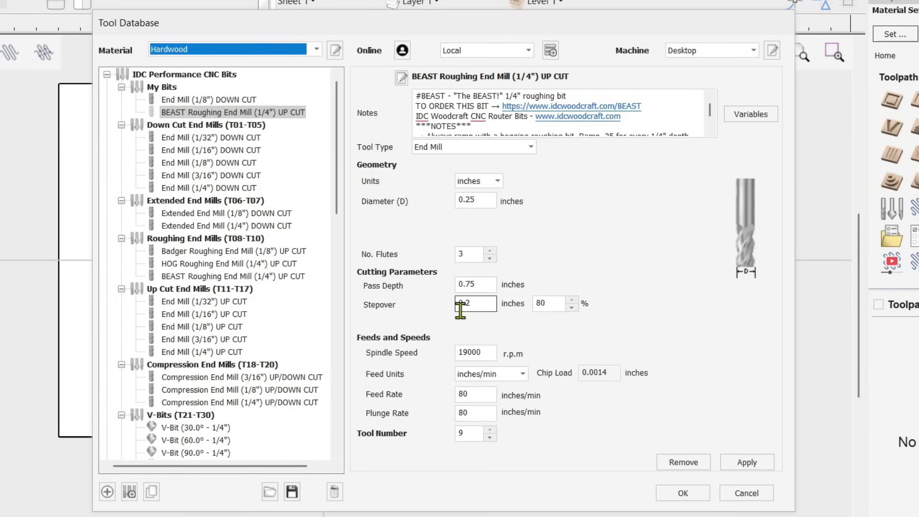
{"action": "left_click", "coordinate": [740, 468]}
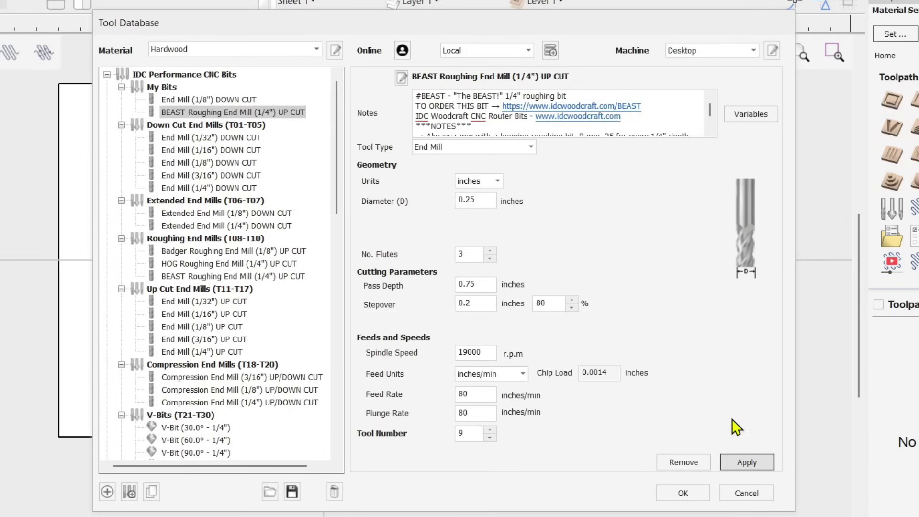